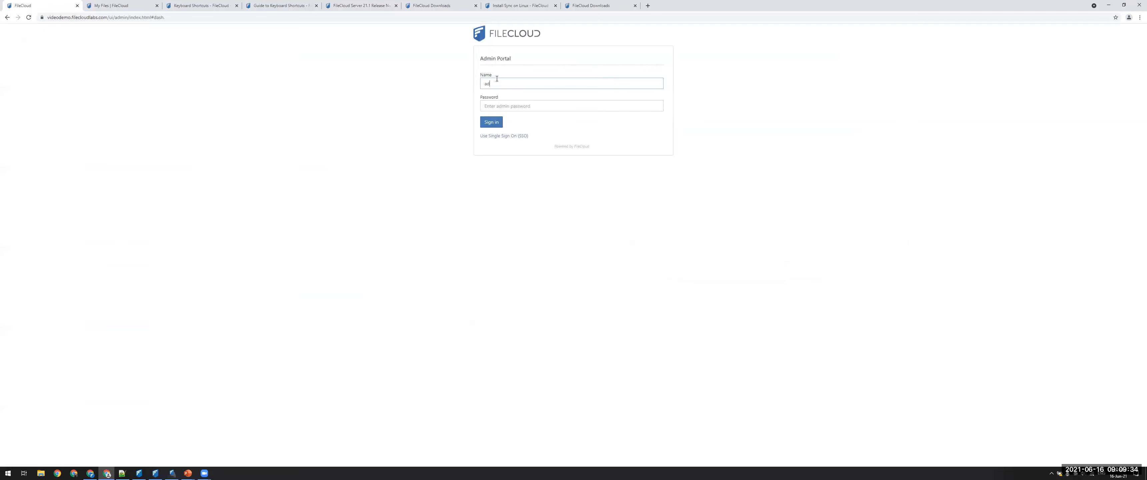
Sign in to the Admin Portal with the admin account name and the account password.
key(Tab)
text(•••)
key(Return)
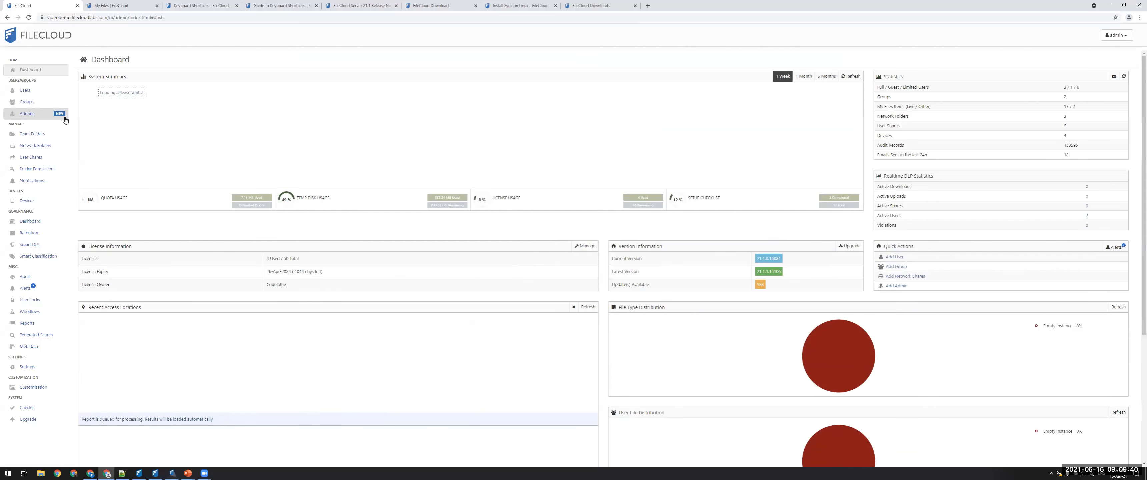
Start a new admin role and name it Access Metadata.
mouse_move(47, 115)
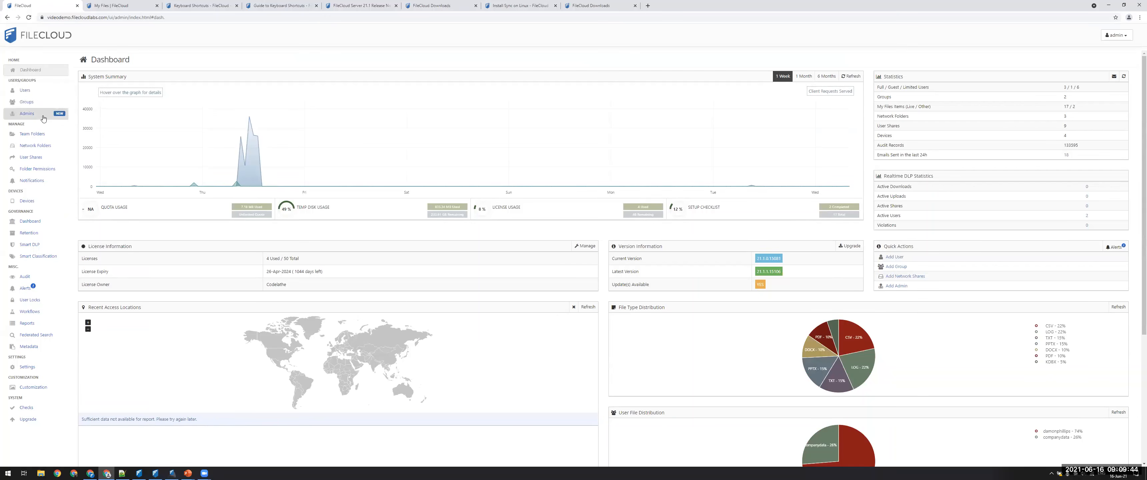
click(43, 117)
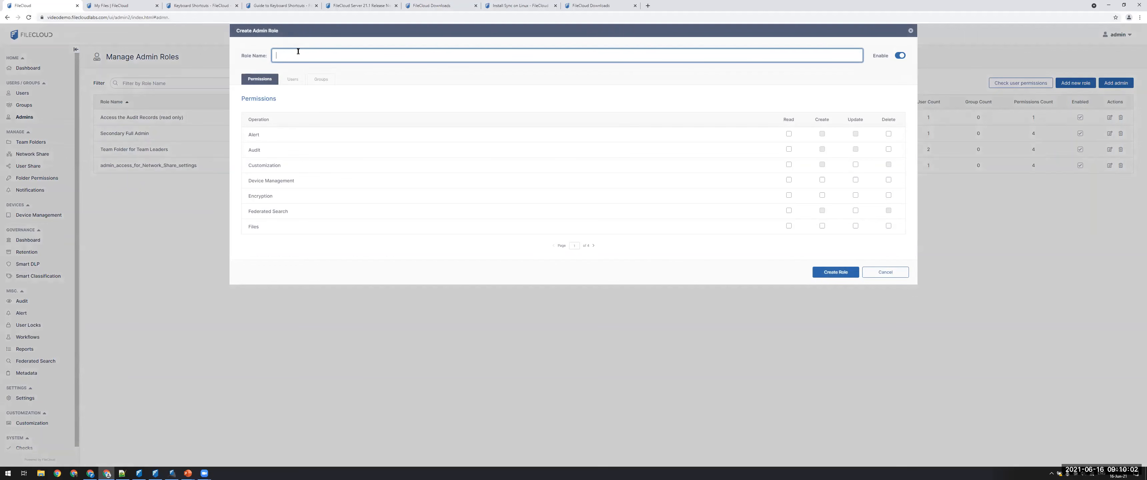
text(Access Metadata)
Grant the role Read, Create, Update and Delete permissions on Metadata, create the role and close its dialog.
click(592, 246)
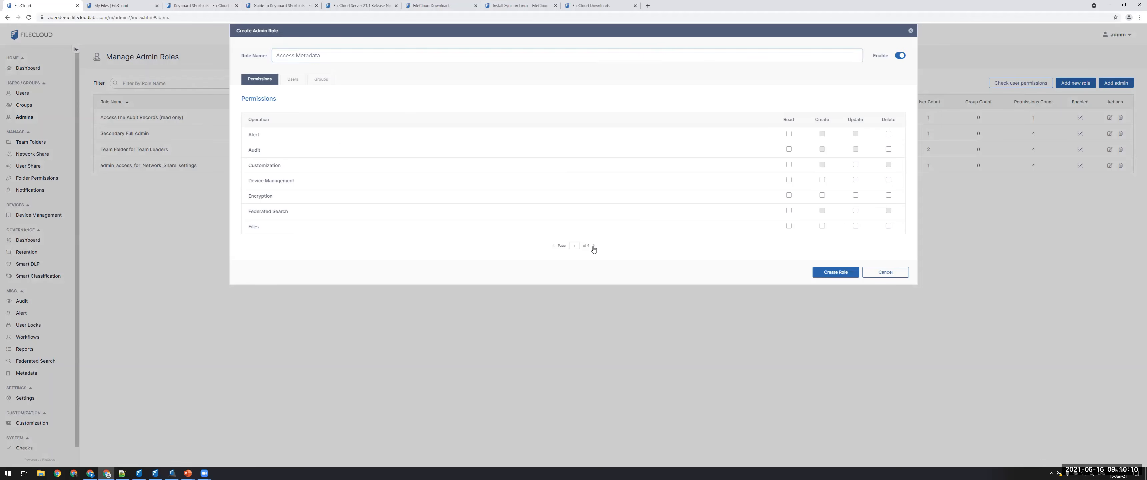
click(593, 245)
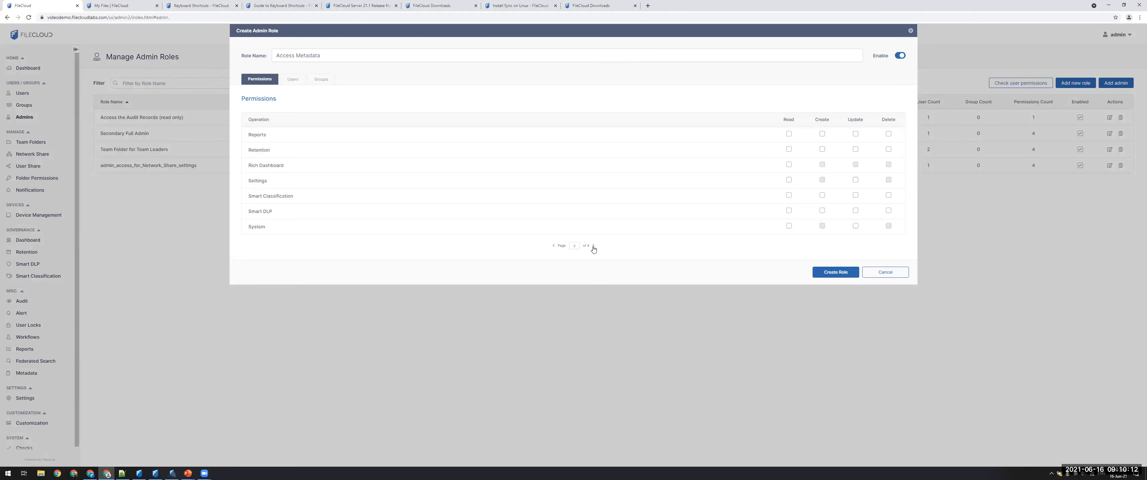
click(593, 245)
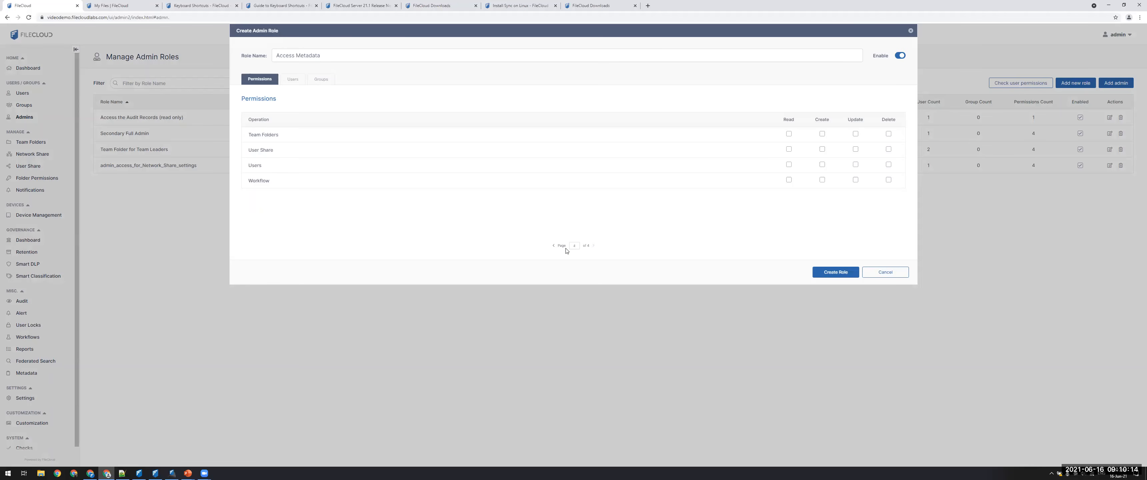
click(552, 246)
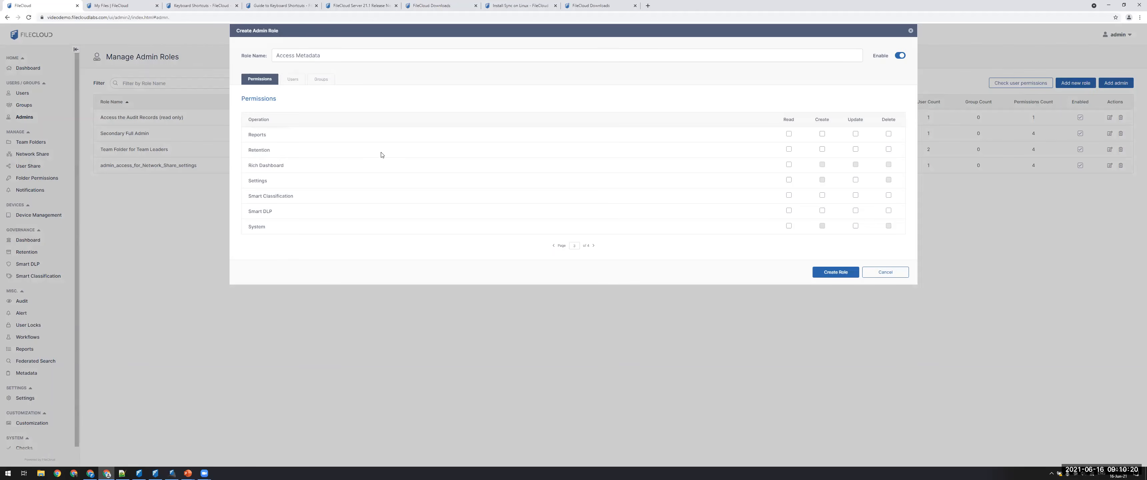
click(553, 245)
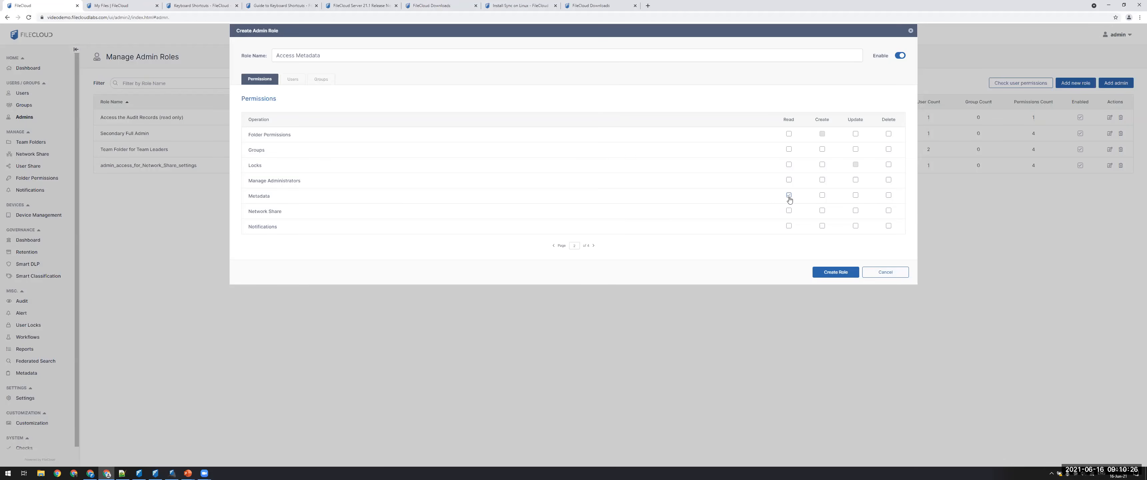
click(822, 196)
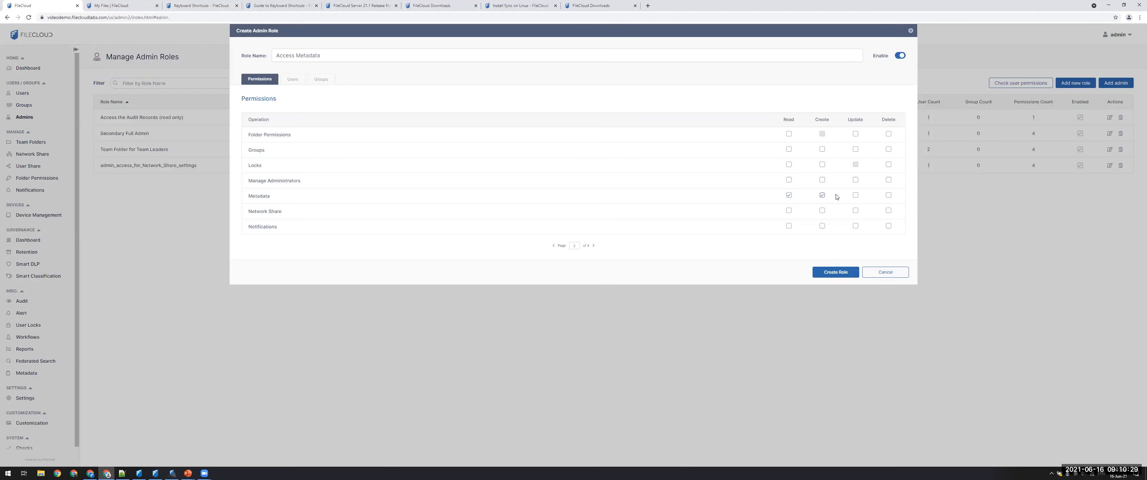
click(855, 196)
click(889, 196)
click(831, 273)
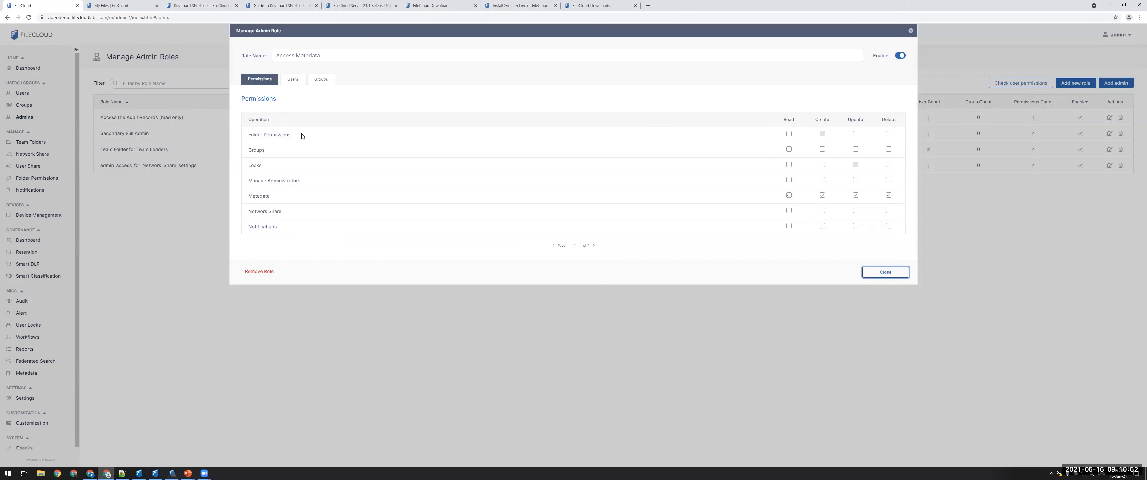
click(906, 273)
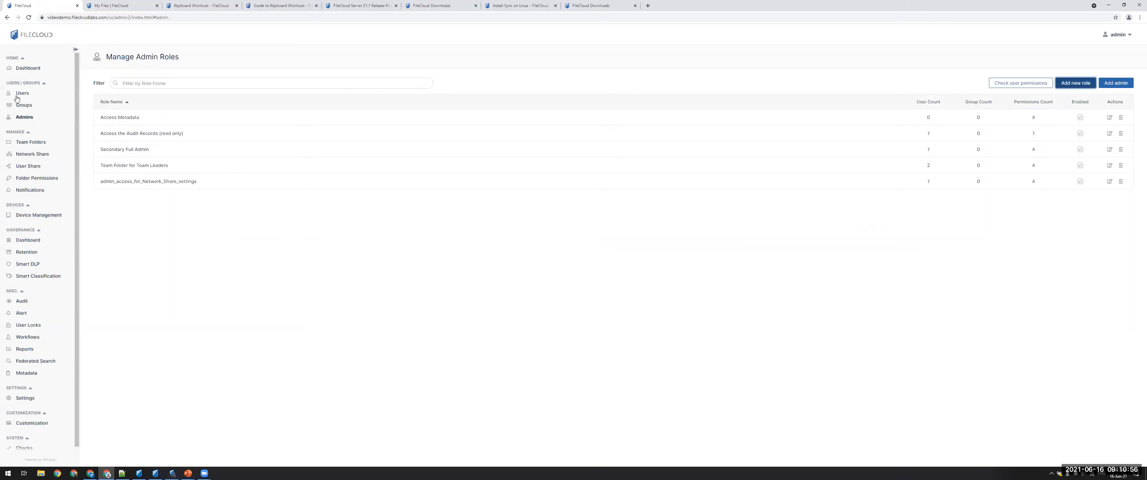
Check the Admin User setting in the details of the first account in the user list, leaving it as is.
click(14, 94)
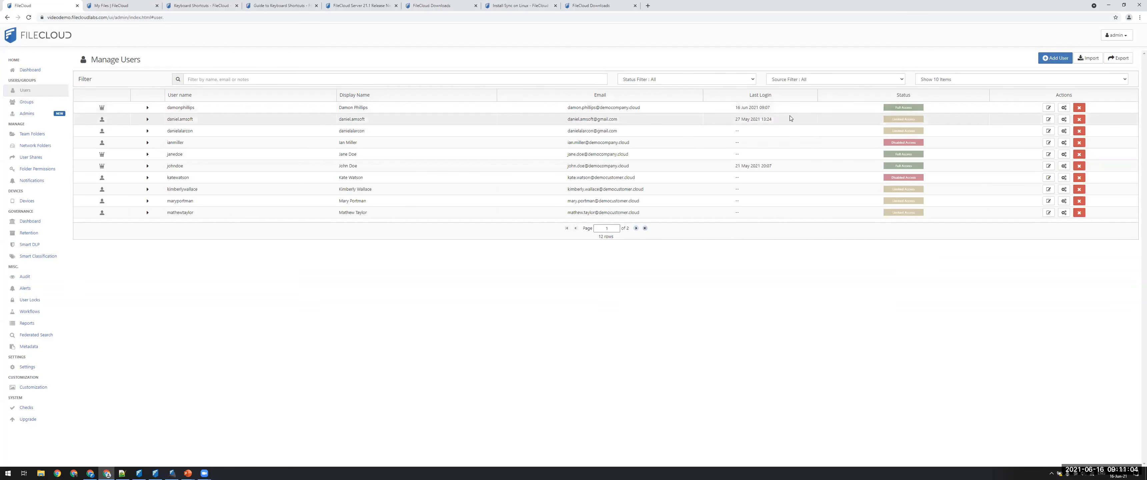
click(1049, 110)
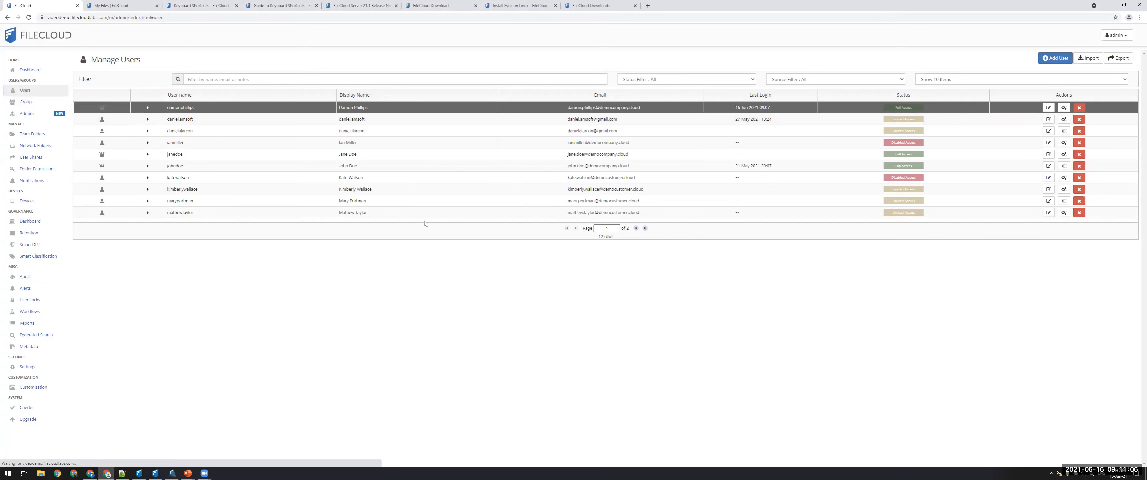
scroll(522, 213, down, 6)
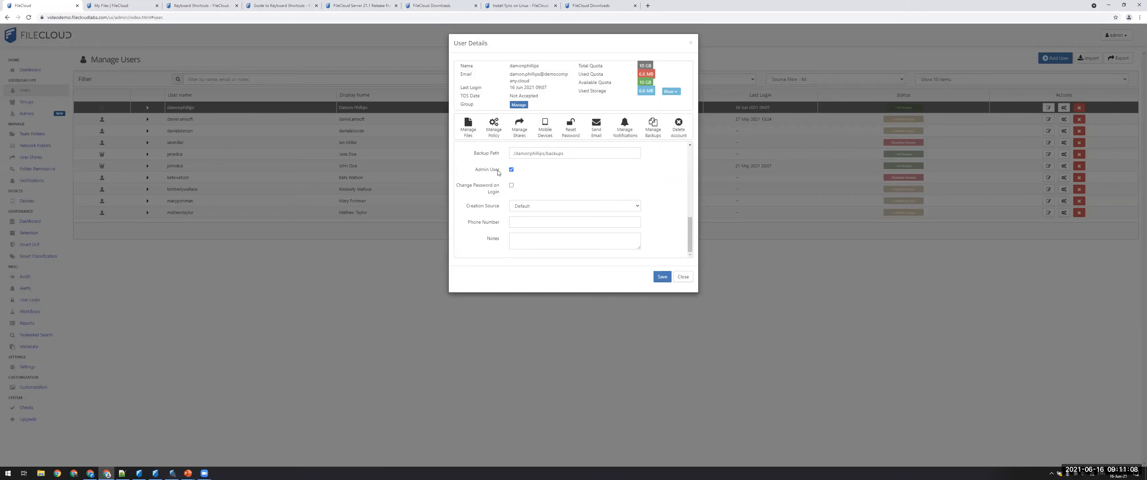
drag(499, 172, 478, 170)
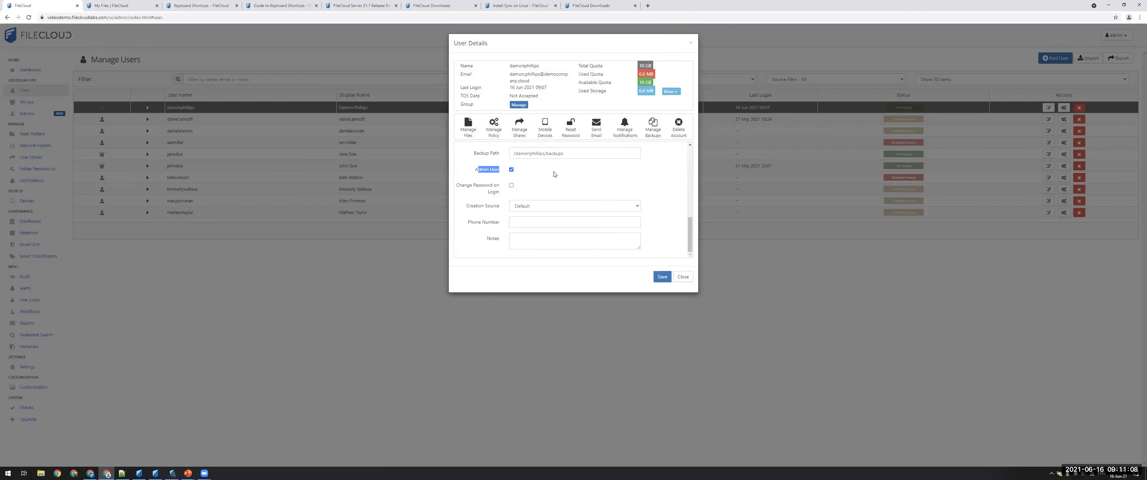
click(496, 174)
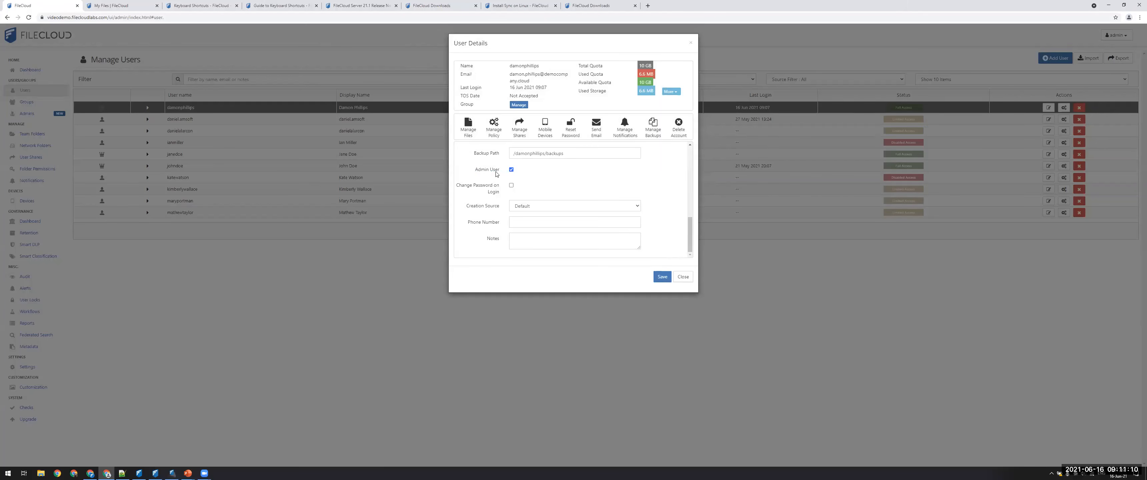
click(683, 277)
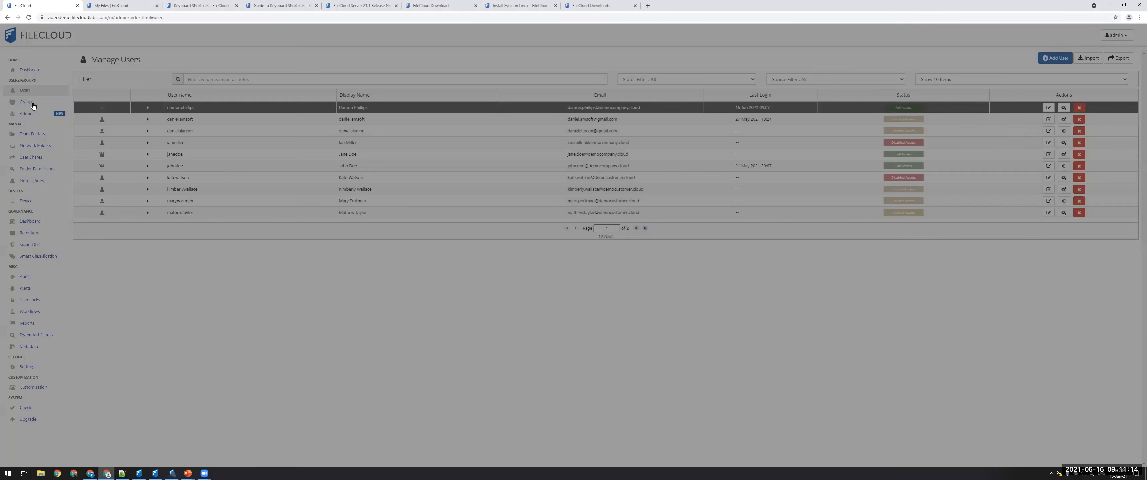
Edit the Access Metadata role and add the first available user to it.
click(31, 114)
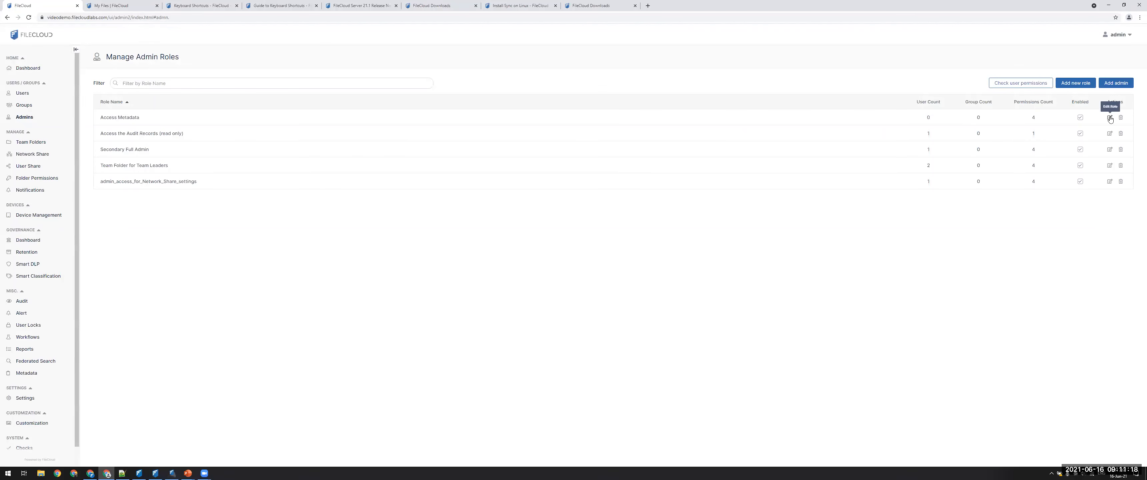
click(497, 124)
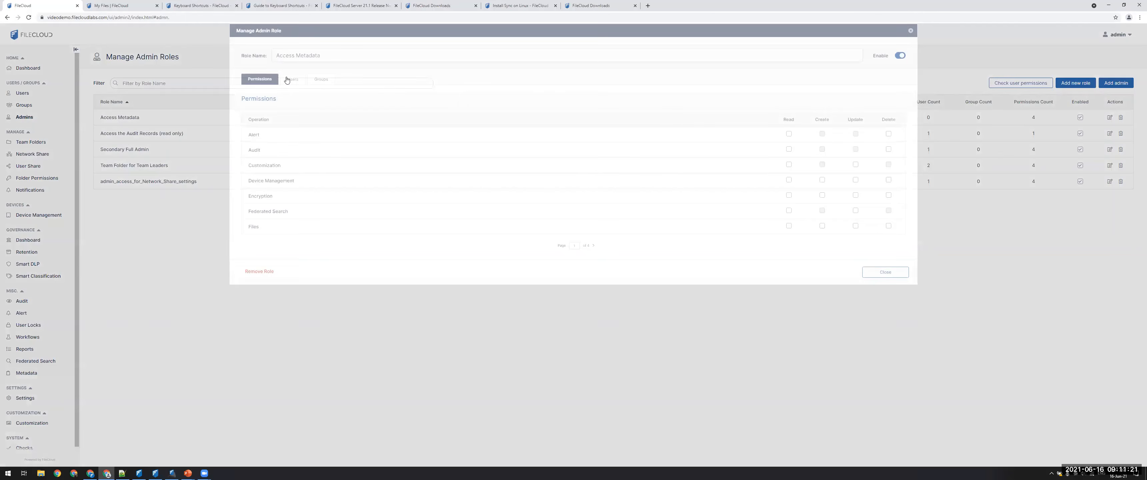
click(285, 80)
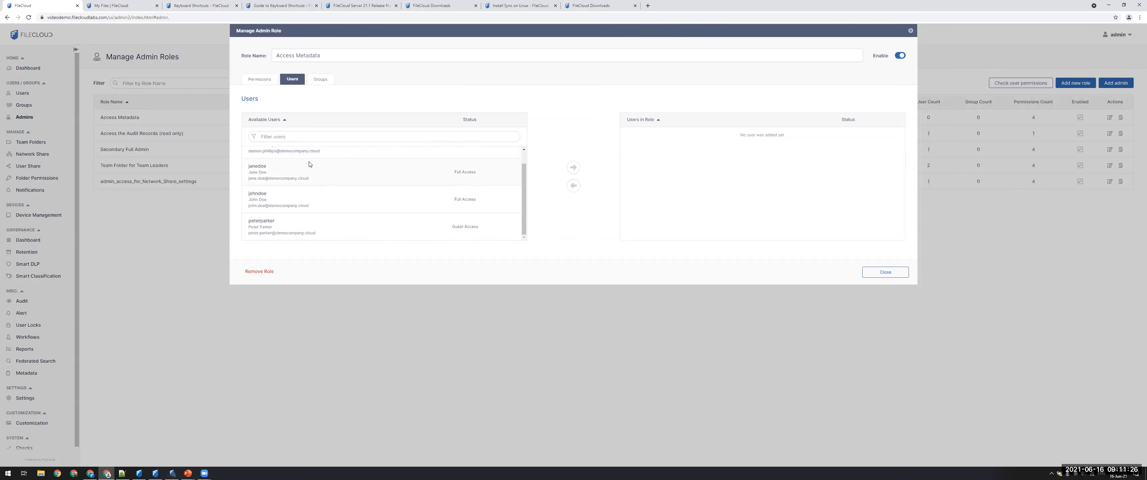
scroll(310, 164, down, 1)
scroll(315, 167, up, 1)
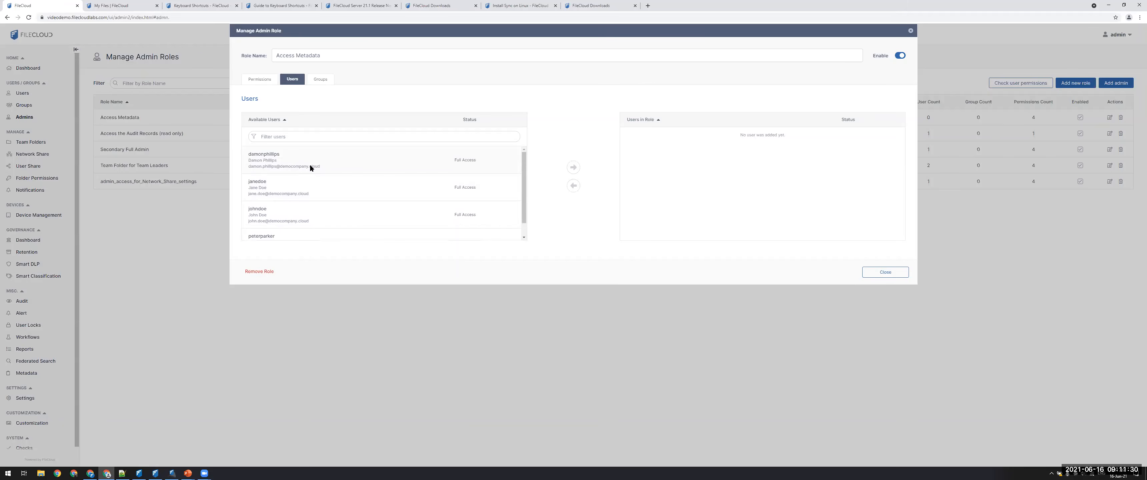
click(289, 163)
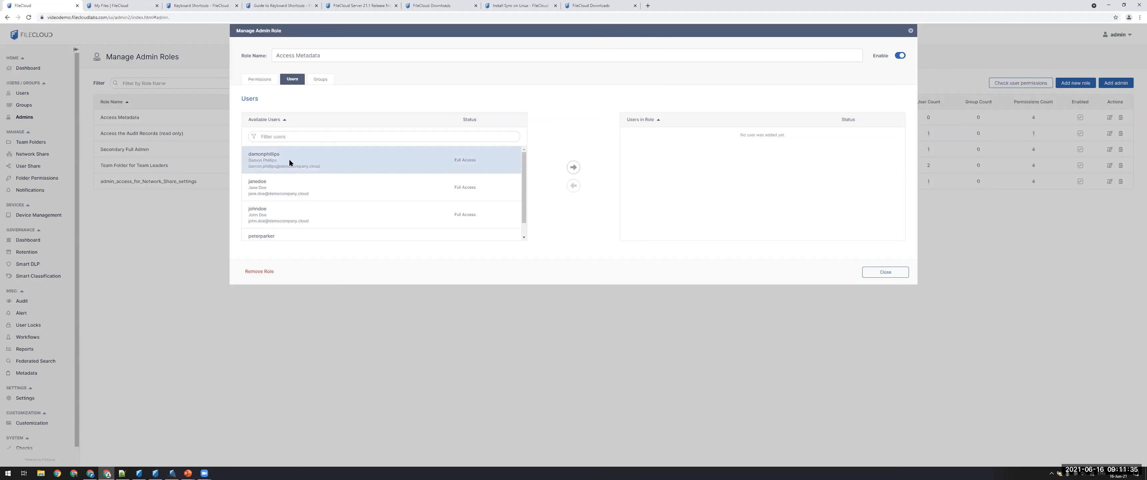
click(575, 169)
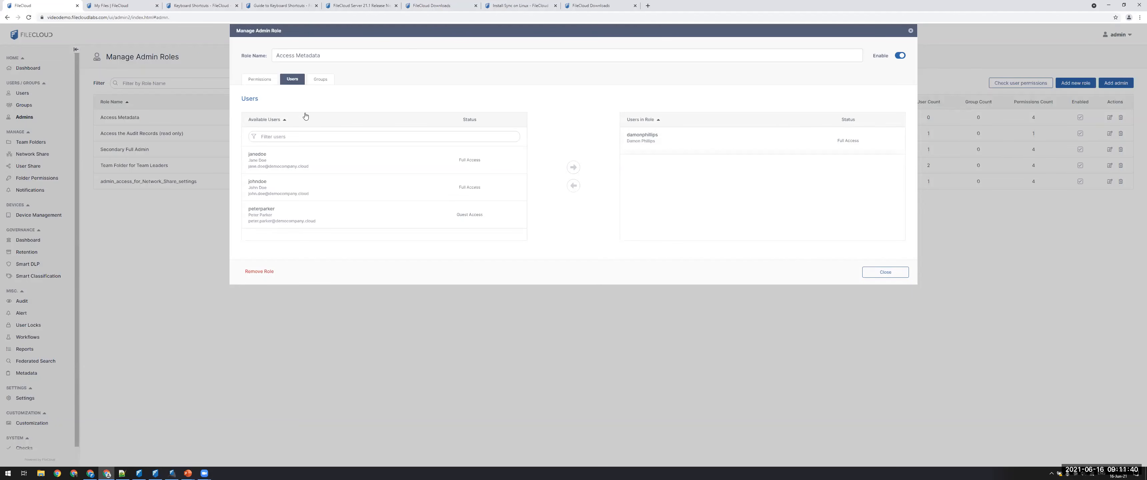
Review the groups that can be assigned to the Access Metadata role, then close the role dialog.
click(295, 58)
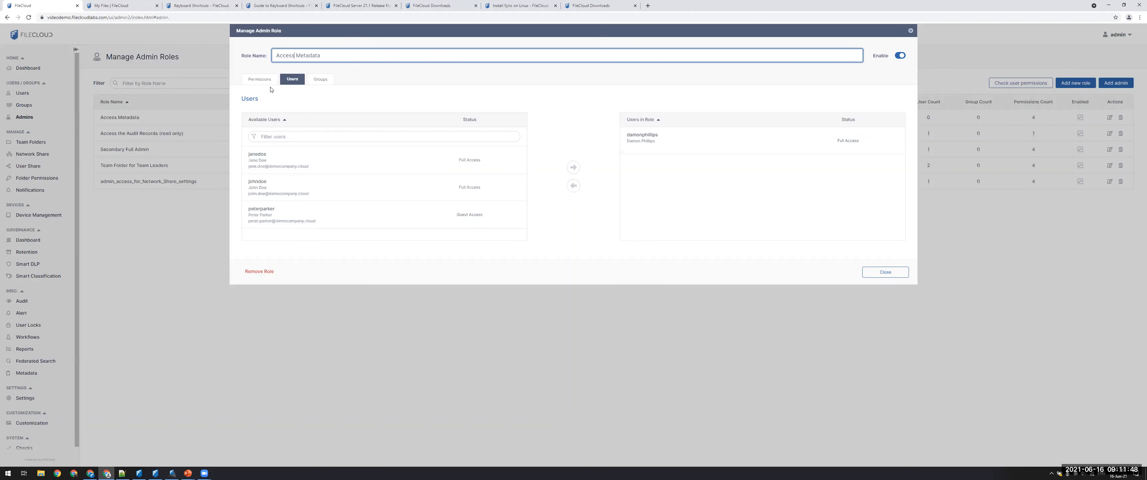
click(316, 84)
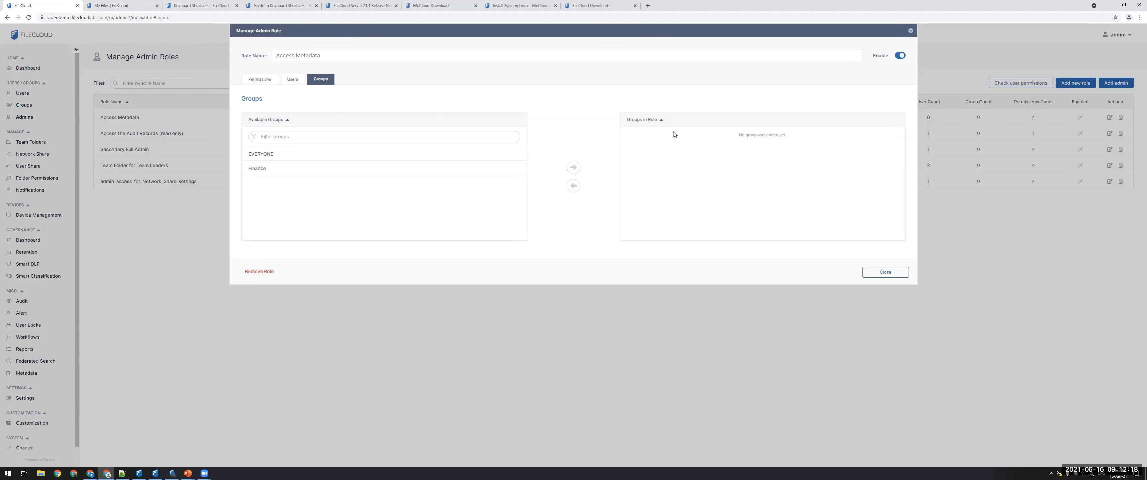
click(883, 273)
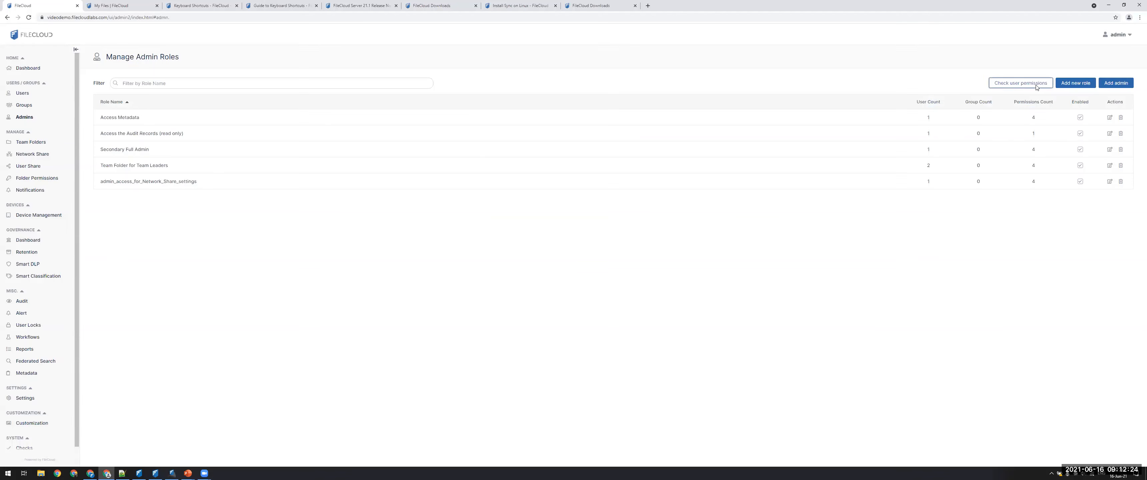
Check the effective permissions of the user added to the Access Metadata role, including those on Metadata and Network Share.
click(1020, 85)
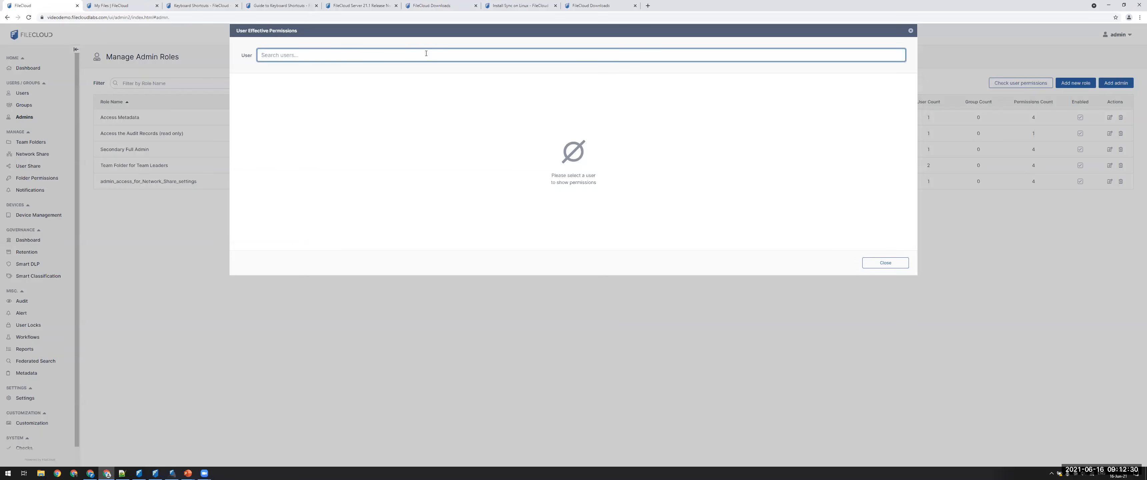
text(damonph)
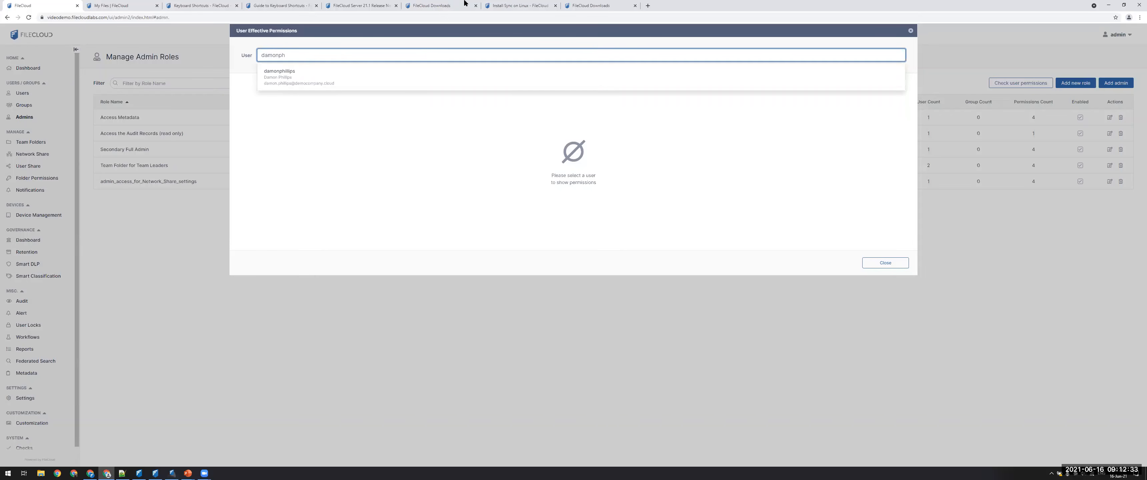
click(294, 80)
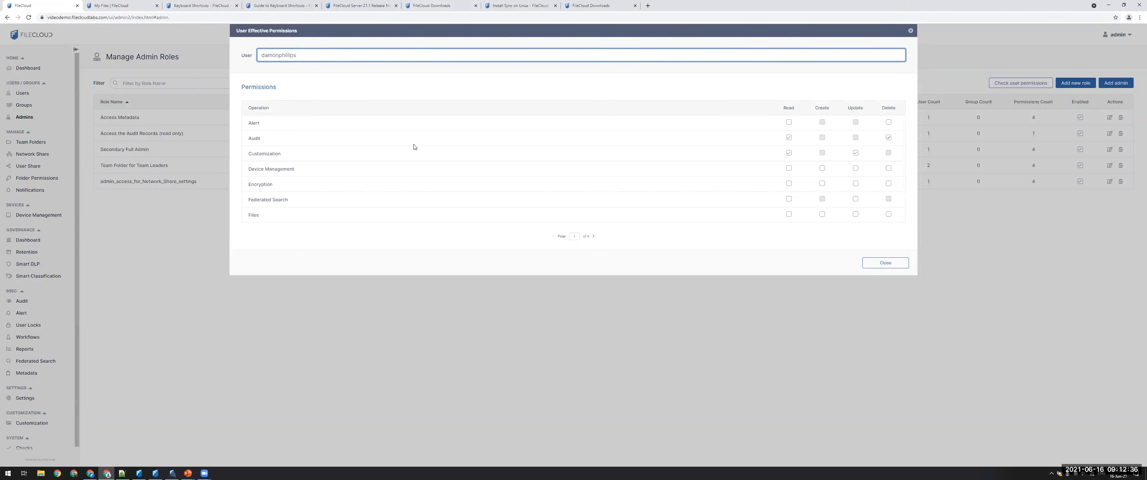
click(305, 142)
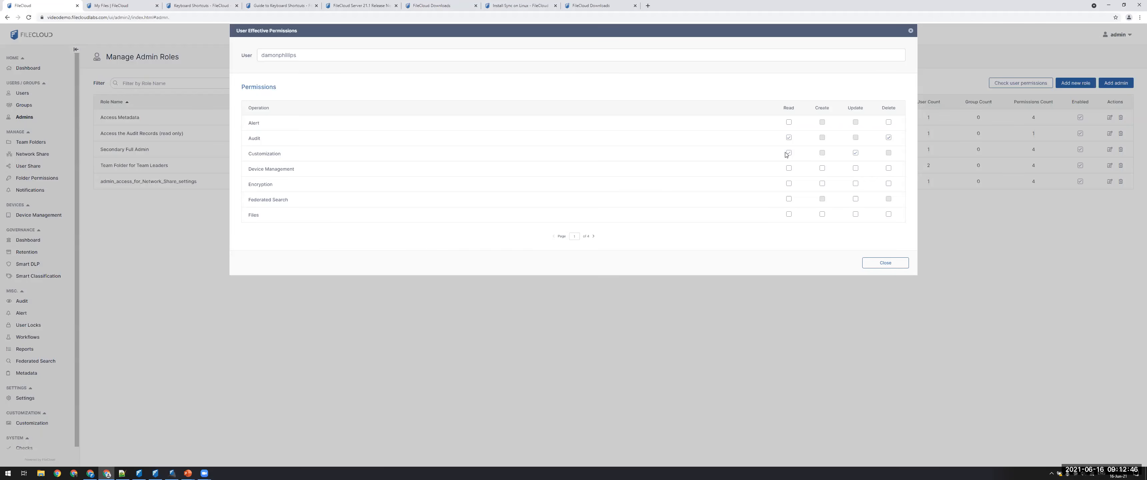
click(595, 237)
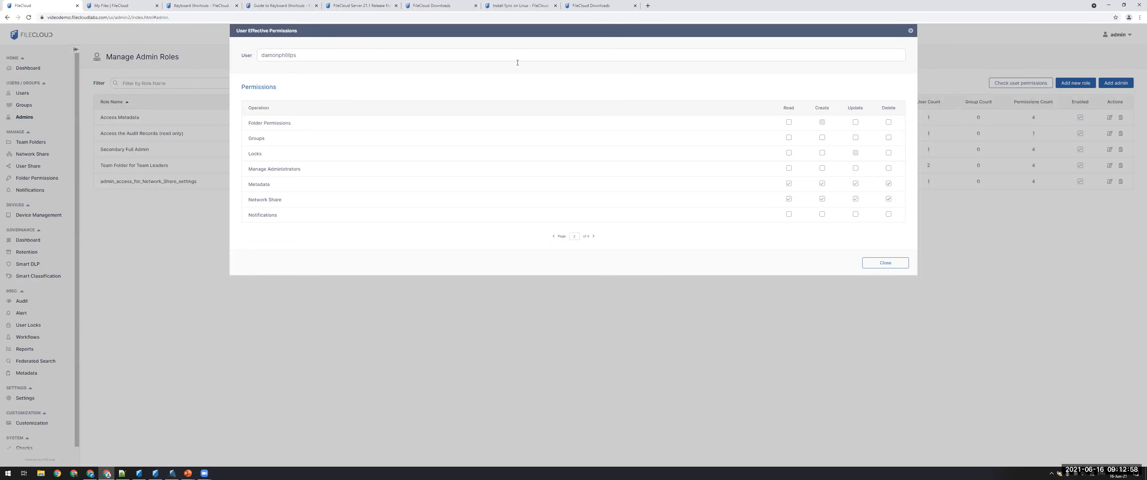
click(885, 264)
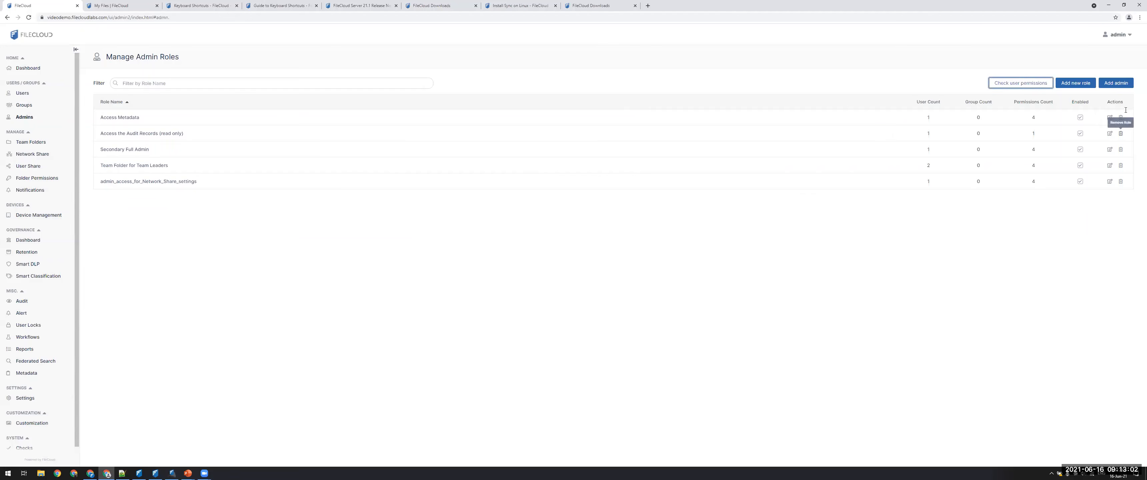
Review the available users and existing administrators in the Add Administrator dialog without adding anyone.
click(22, 93)
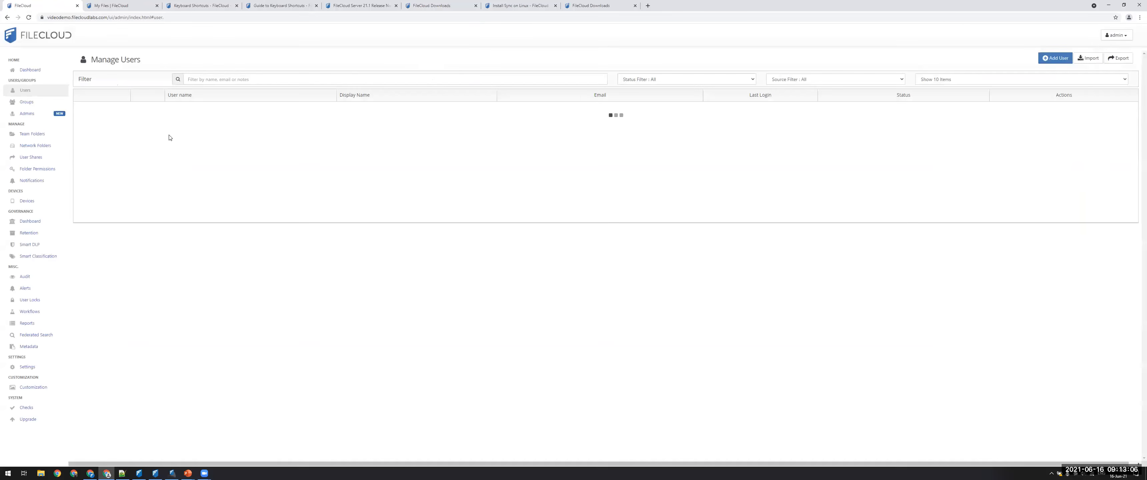
click(25, 114)
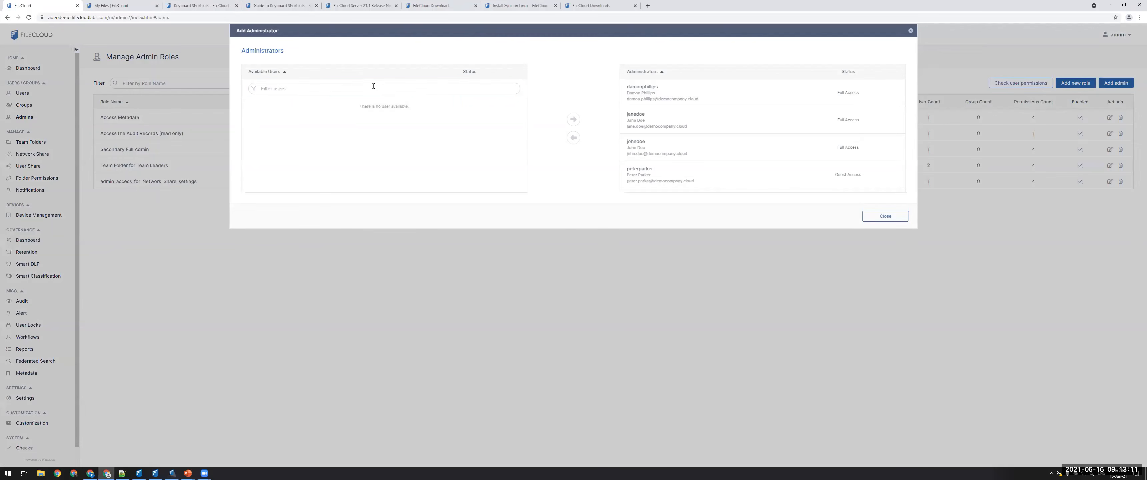
click(375, 87)
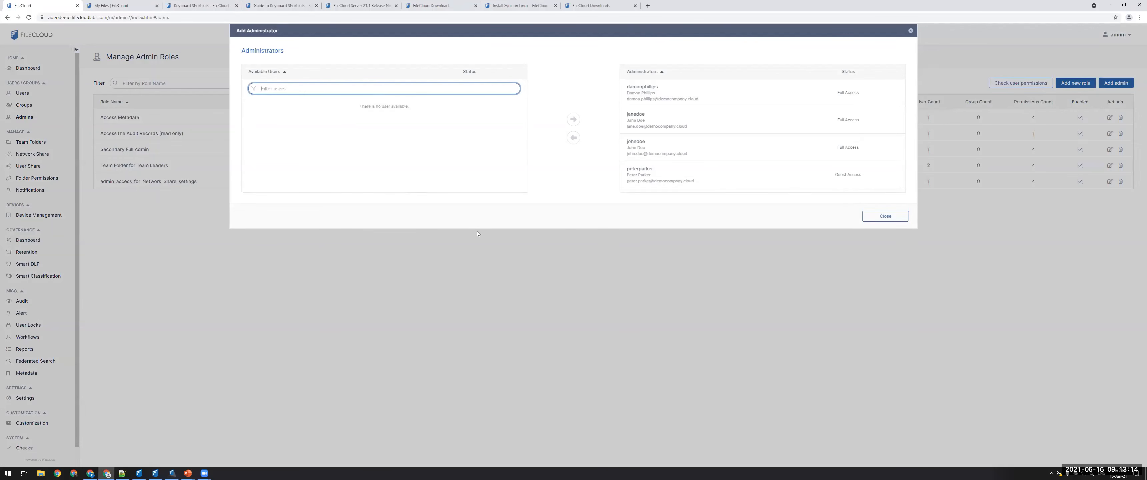
click(886, 217)
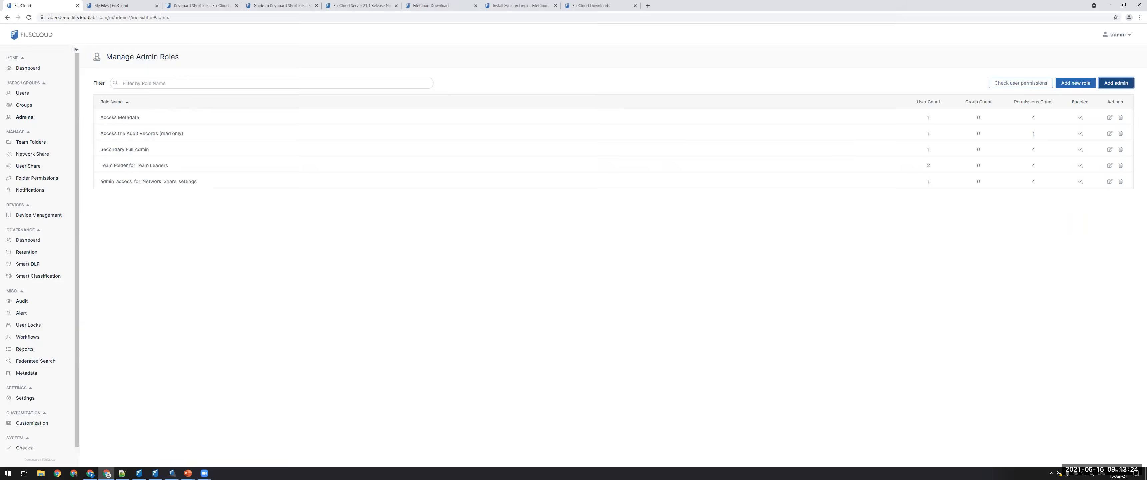
Switch to the presentation slide show and advance to the FileCloud Drive User Interface slide.
key(alt+Tab)
click(623, 194)
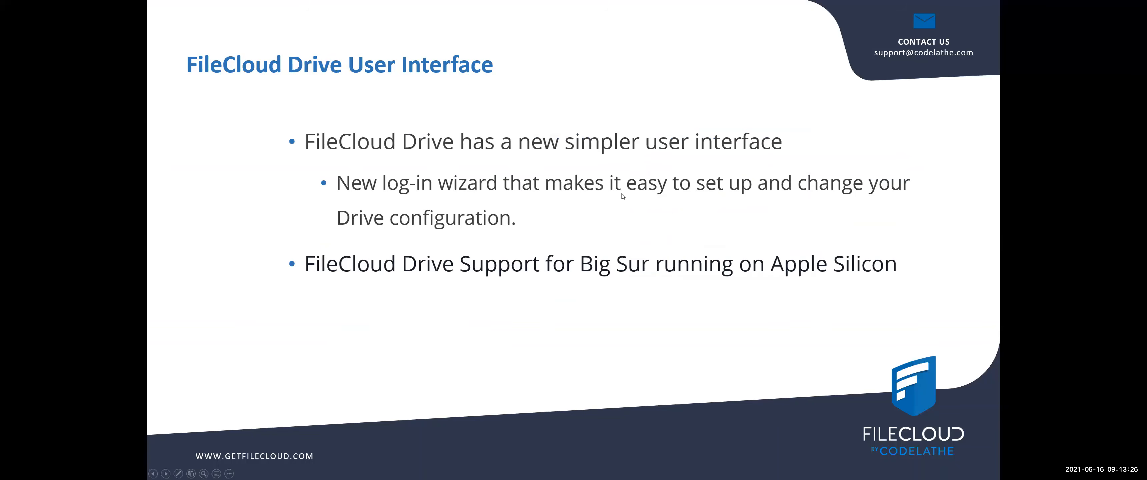